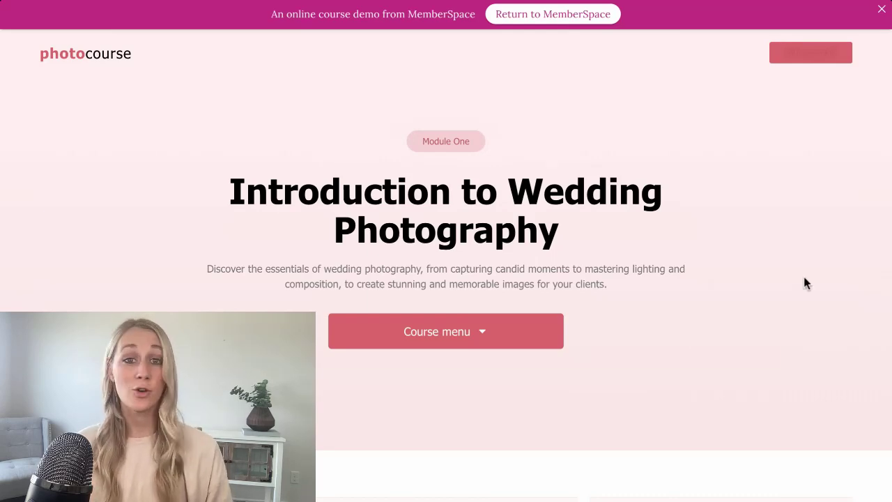
Scroll through the Lesson 1 page of the demo course to review its content.
{"action": "scroll", "coordinate": [804, 286], "scroll_direction": "down", "scroll_amount": 2}
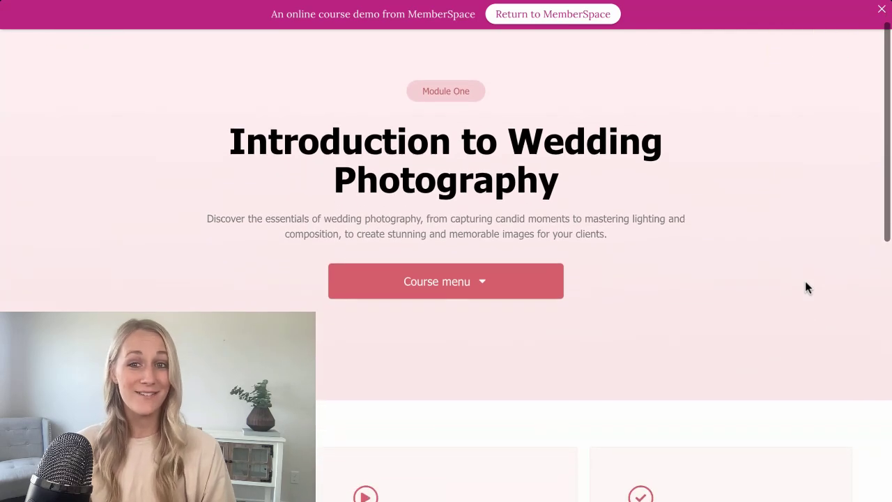
{"action": "scroll", "coordinate": [805, 286], "scroll_direction": "down", "scroll_amount": 2}
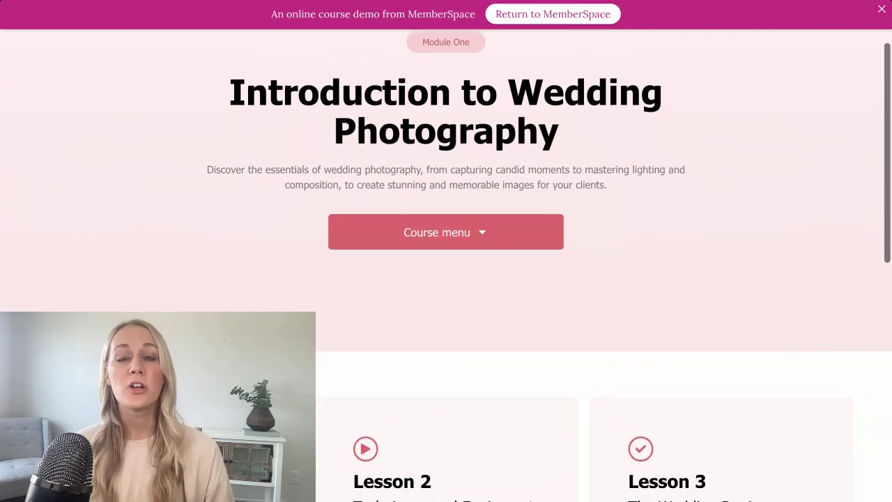
{"action": "scroll", "coordinate": [550, 260], "scroll_direction": "down", "scroll_amount": 3}
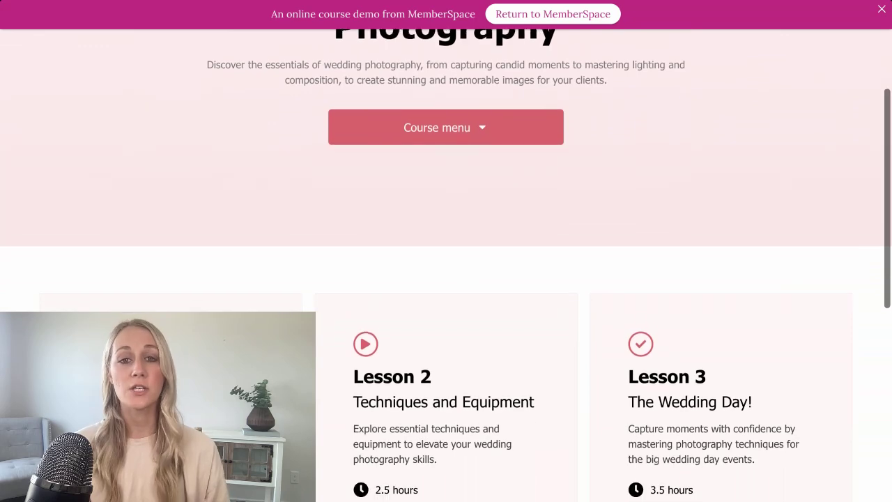
{"action": "scroll", "coordinate": [445, 264], "scroll_direction": "down", "scroll_amount": 4}
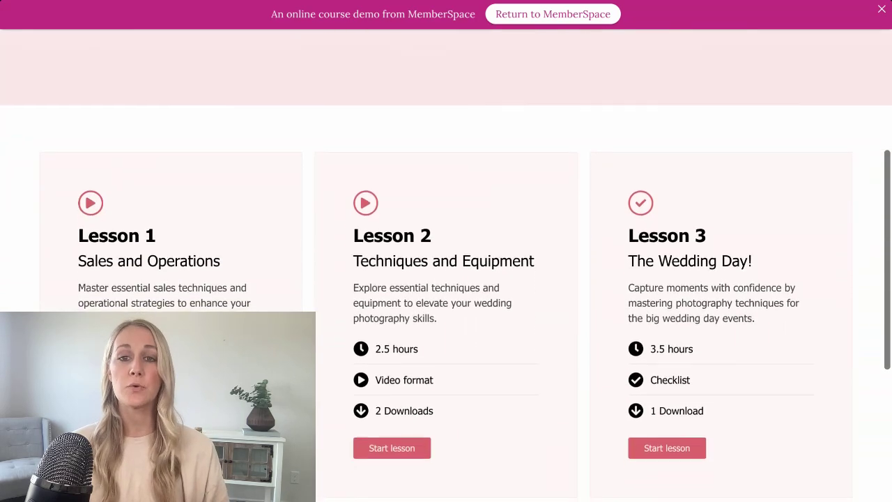
{"action": "scroll", "coordinate": [446, 265], "scroll_direction": "down", "scroll_amount": 1}
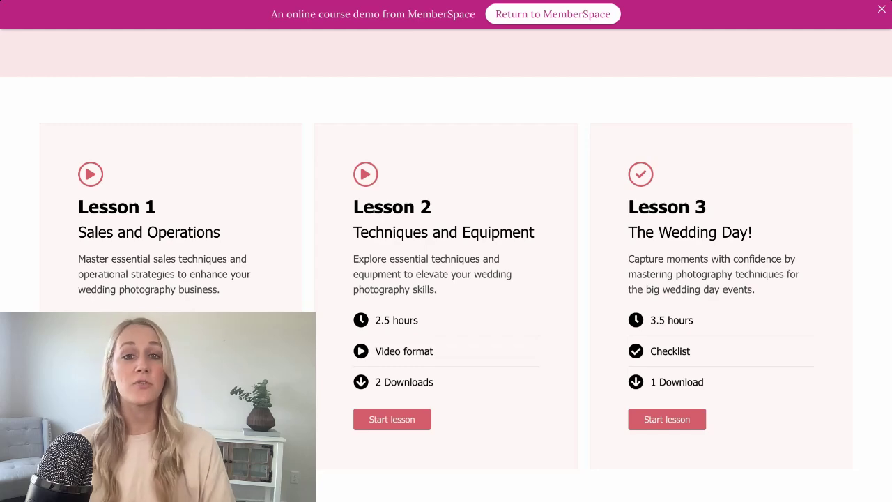
{"action": "scroll", "coordinate": [446, 279], "scroll_direction": "up", "scroll_amount": 4}
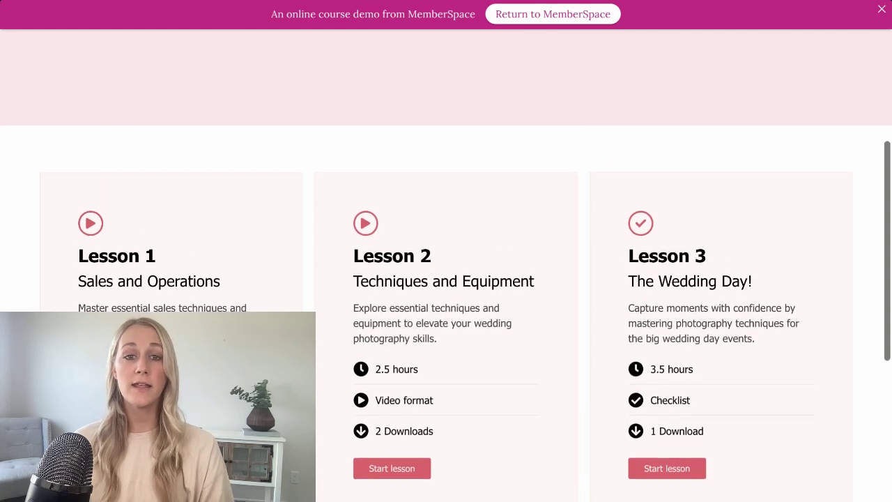
{"action": "scroll", "coordinate": [446, 279], "scroll_direction": "up", "scroll_amount": 3}
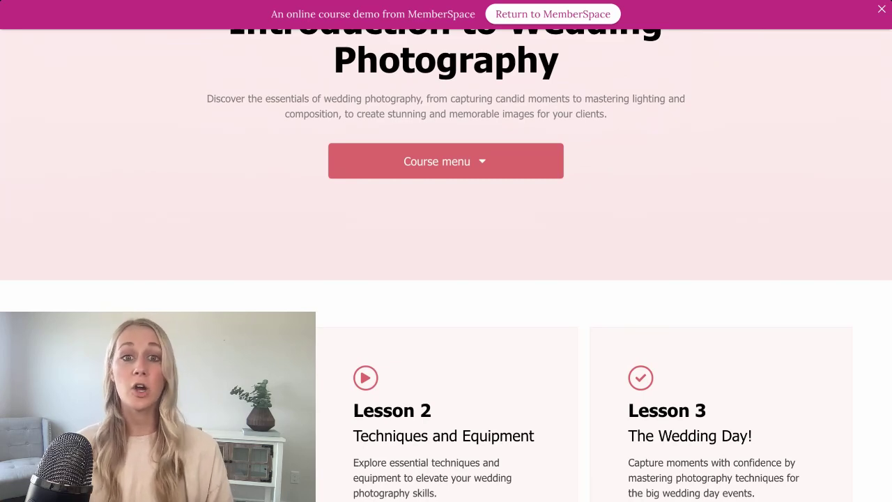
{"action": "scroll", "coordinate": [446, 279], "scroll_direction": "down", "scroll_amount": 3}
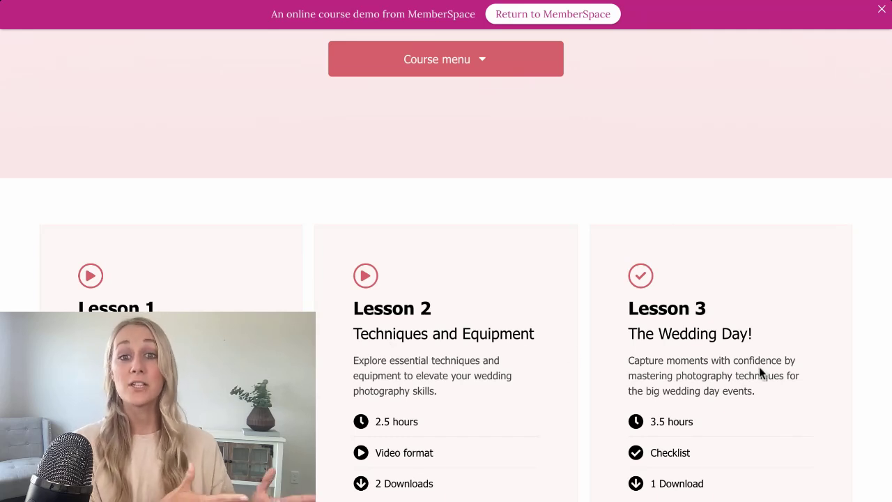
{"action": "scroll", "coordinate": [759, 367], "scroll_direction": "down", "scroll_amount": 3}
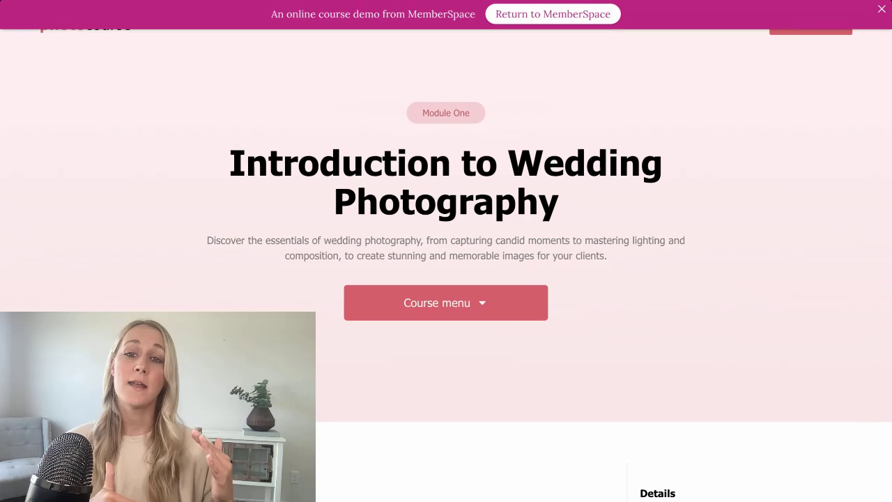
{"action": "scroll", "coordinate": [287, 310], "scroll_direction": "down", "scroll_amount": 6}
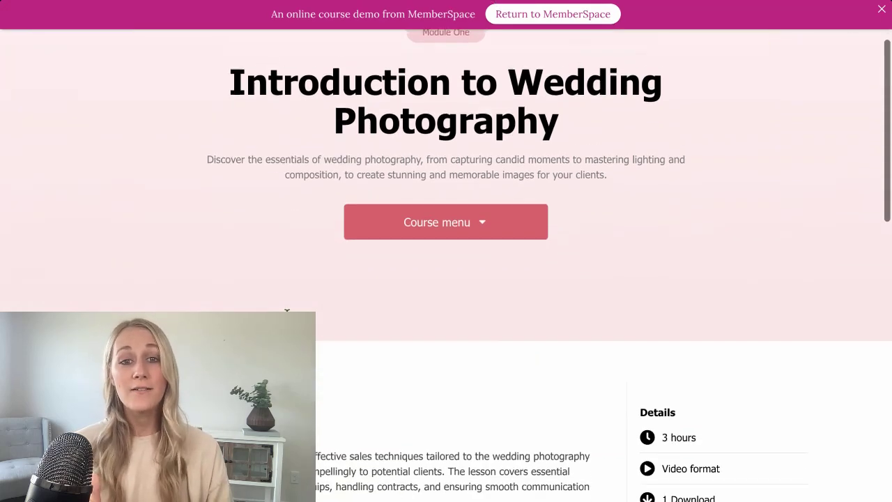
{"action": "scroll", "coordinate": [342, 279], "scroll_direction": "down", "scroll_amount": 3}
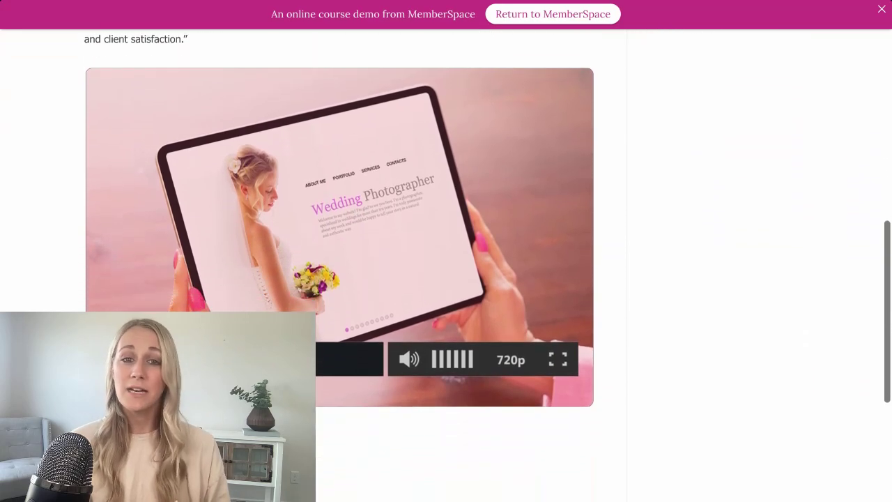
{"action": "scroll", "coordinate": [339, 279], "scroll_direction": "up", "scroll_amount": 2}
{"action": "scroll", "coordinate": [339, 278], "scroll_direction": "up", "scroll_amount": 2}
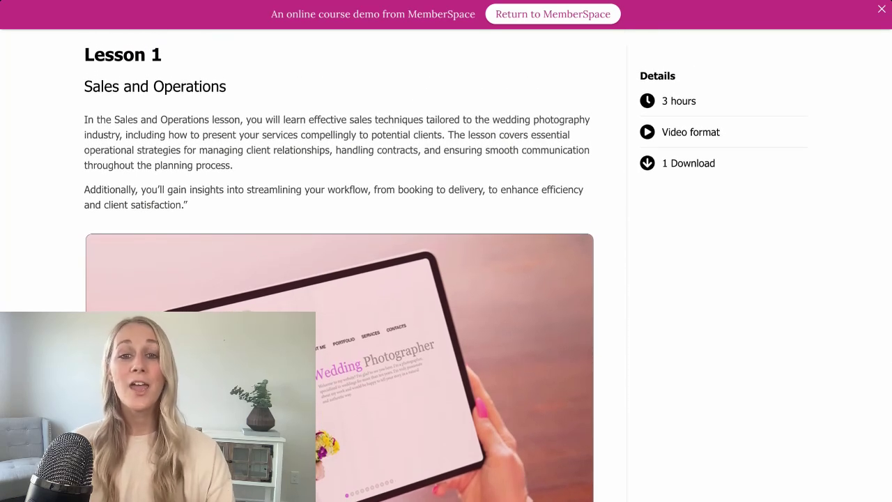
{"action": "scroll", "coordinate": [446, 278], "scroll_direction": "up", "scroll_amount": 5}
Open the Wedding Whiz Quiz page from the Course menu and scroll through it.
{"action": "mouse_move", "coordinate": [406, 341]}
{"action": "scroll", "coordinate": [407, 341], "scroll_direction": "down", "scroll_amount": 4}
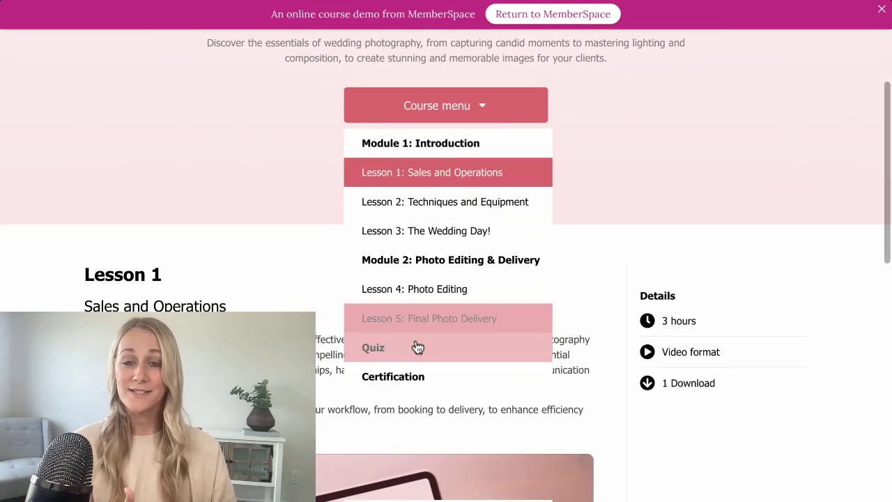
{"action": "left_click", "coordinate": [418, 340]}
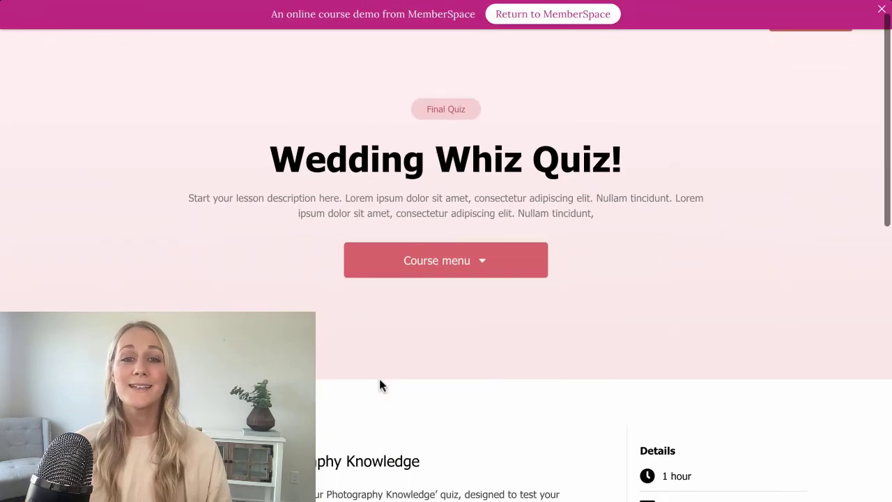
{"action": "scroll", "coordinate": [379, 385], "scroll_direction": "down", "scroll_amount": 3}
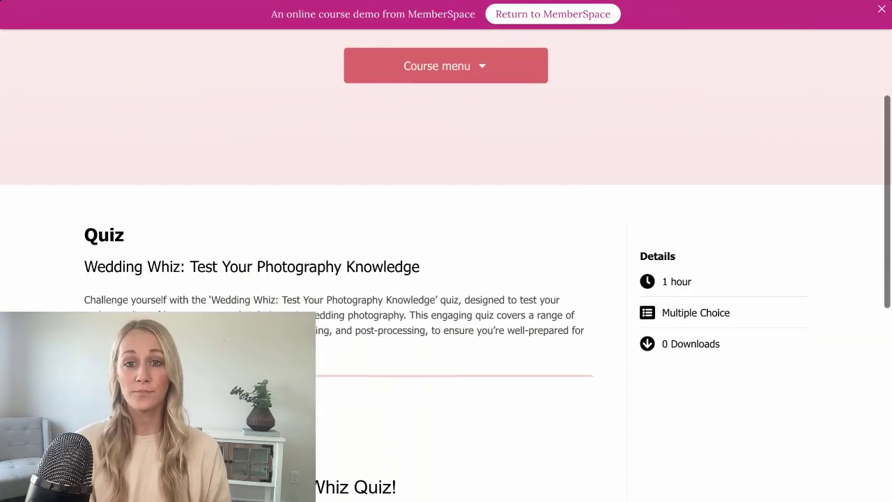
{"action": "scroll", "coordinate": [418, 334], "scroll_direction": "down", "scroll_amount": 2}
{"action": "scroll", "coordinate": [438, 293], "scroll_direction": "up", "scroll_amount": 5}
Switch to another lesson page and scroll to its video, checklist and Back/Next links.
{"action": "mouse_move", "coordinate": [436, 307]}
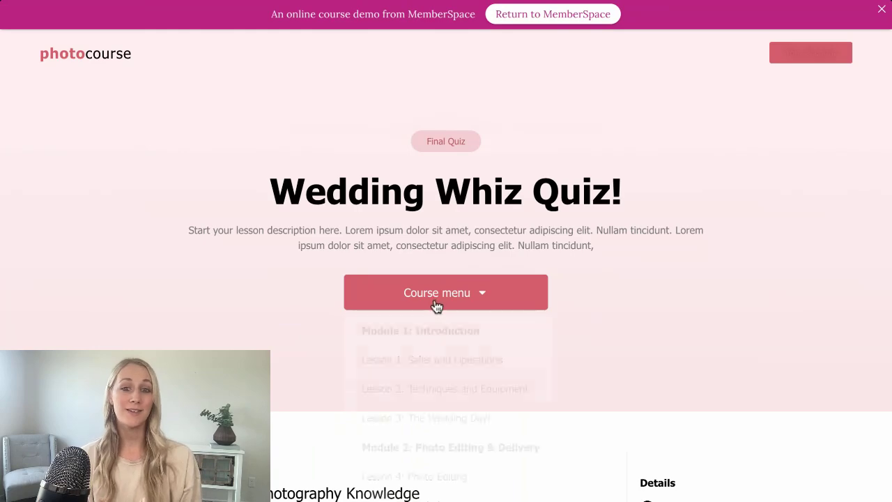
{"action": "scroll", "coordinate": [437, 307], "scroll_direction": "down", "scroll_amount": 3}
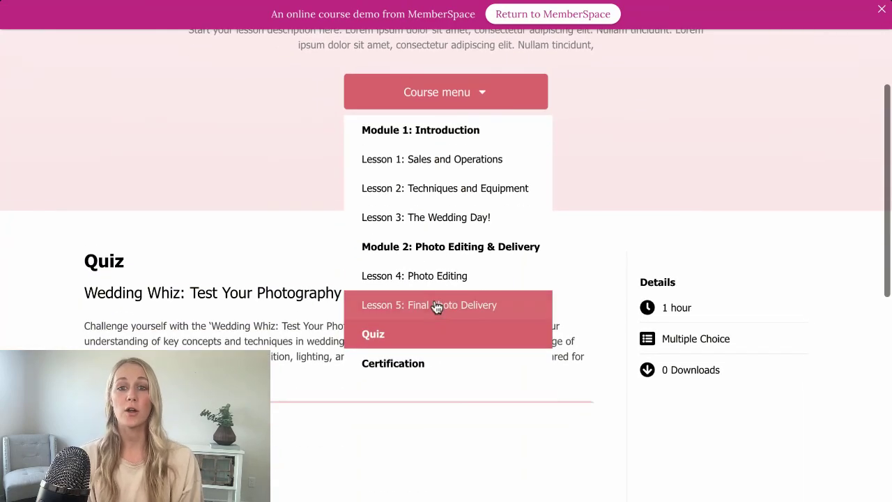
{"action": "left_click", "coordinate": [436, 234]}
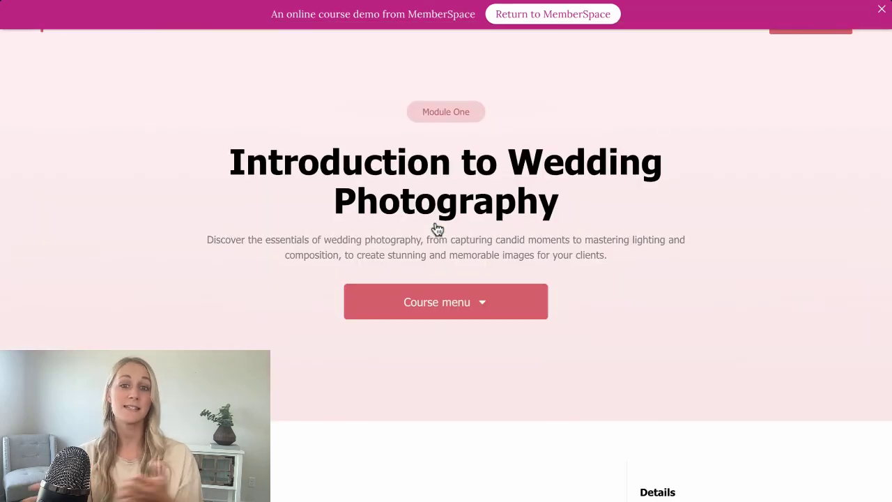
{"action": "scroll", "coordinate": [412, 368], "scroll_direction": "down", "scroll_amount": 10}
{"action": "scroll", "coordinate": [414, 368], "scroll_direction": "down", "scroll_amount": 1}
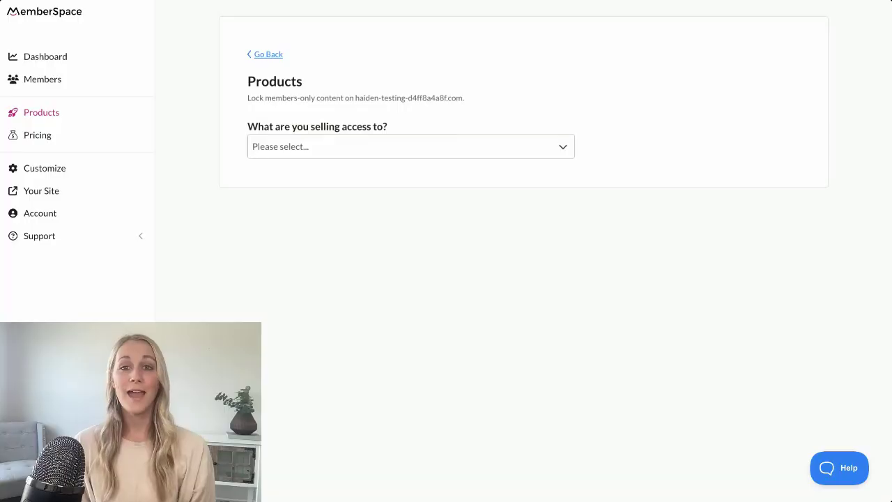
Choose Online Course as the product type and start entering the product name.
{"action": "left_click", "coordinate": [564, 151]}
{"action": "left_click", "coordinate": [505, 201]}
{"action": "left_click", "coordinate": [413, 216]}
{"action": "type", "text": "Online Course Example"}
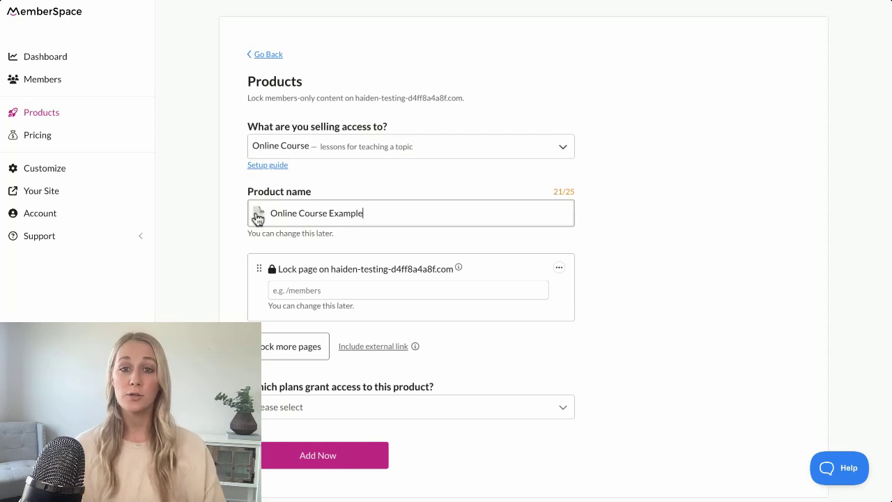
Set the product icon to the pencil emoji found by searching 'penc'.
{"action": "left_click", "coordinate": [257, 218]}
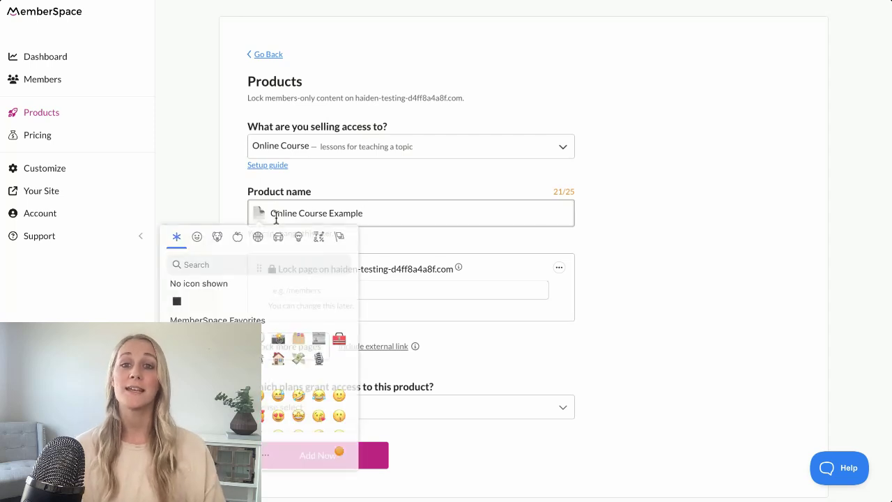
{"action": "left_click", "coordinate": [288, 266]}
{"action": "type", "text": "penc"}
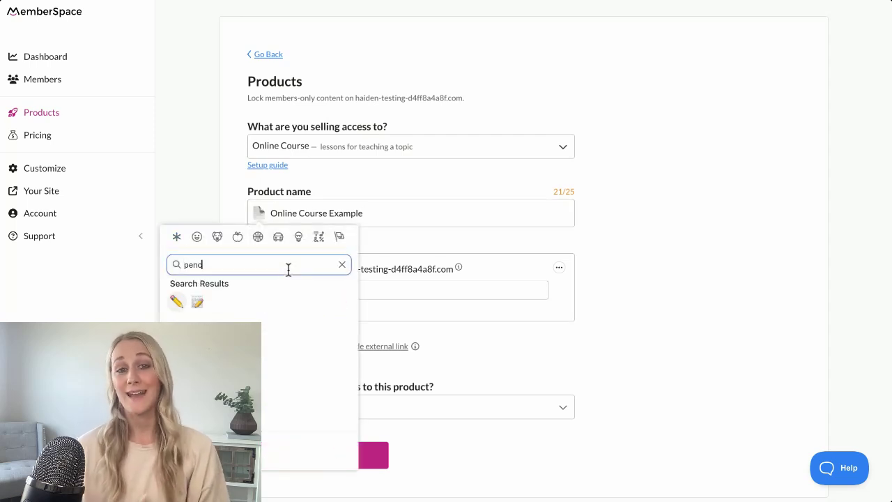
{"action": "left_click", "coordinate": [178, 304]}
Lock the /members/module/ and /members/lessons/ pages for the product.
{"action": "left_click", "coordinate": [448, 284]}
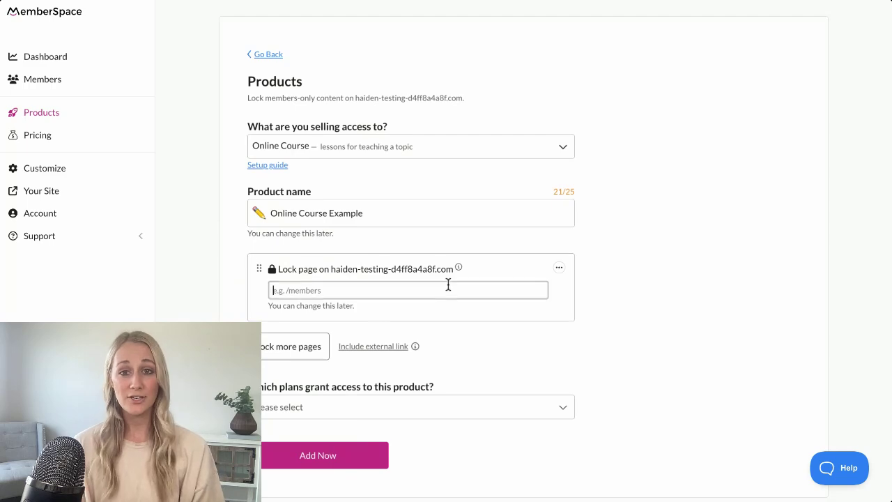
{"action": "type", "text": "/members/module"}
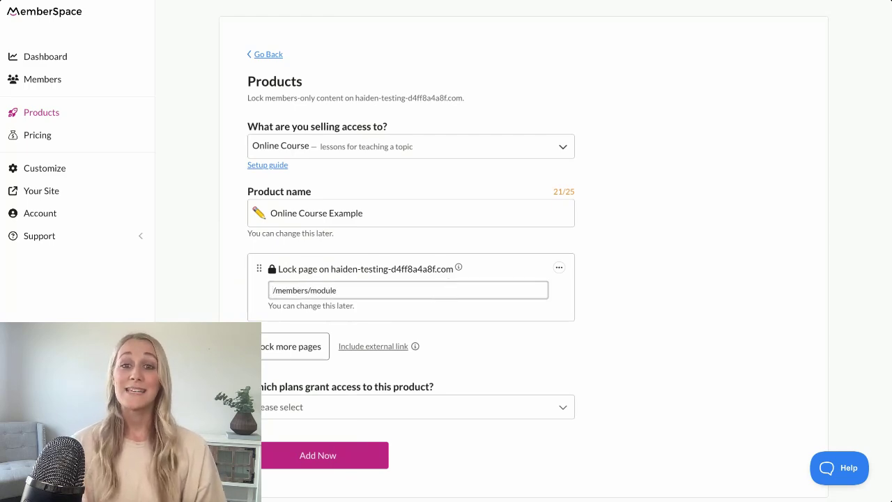
{"action": "left_click", "coordinate": [297, 352]}
{"action": "left_click", "coordinate": [323, 364]}
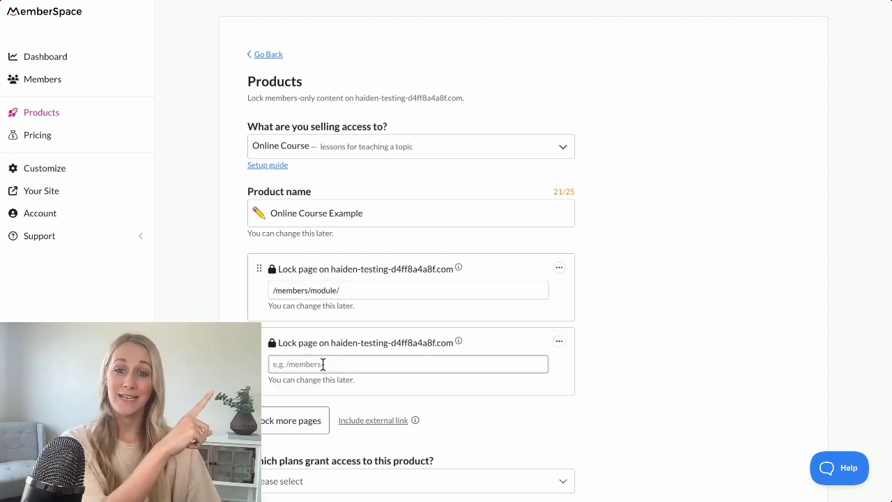
{"action": "type", "text": "/members/module"}
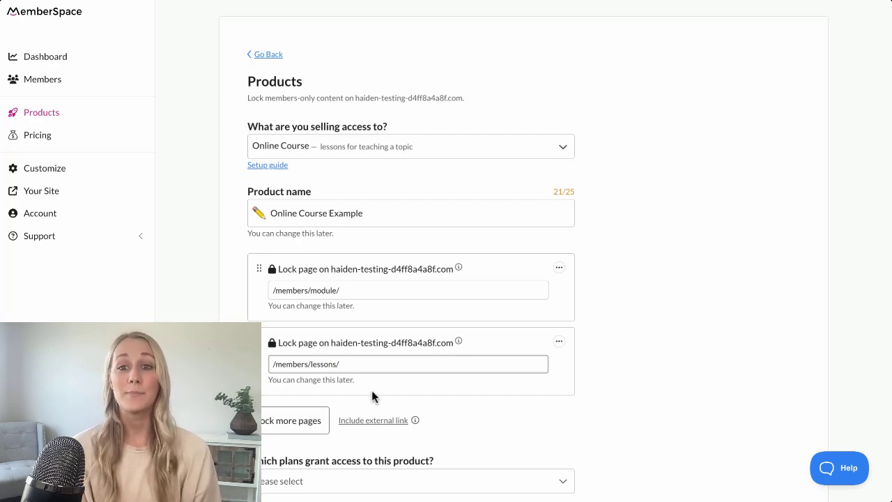
{"action": "left_click", "coordinate": [322, 428]}
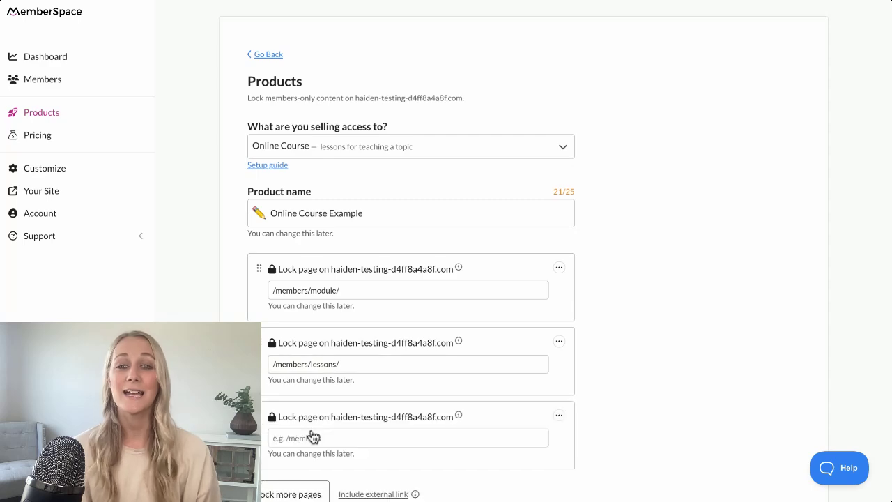
{"action": "scroll", "coordinate": [312, 437], "scroll_direction": "down", "scroll_amount": 3}
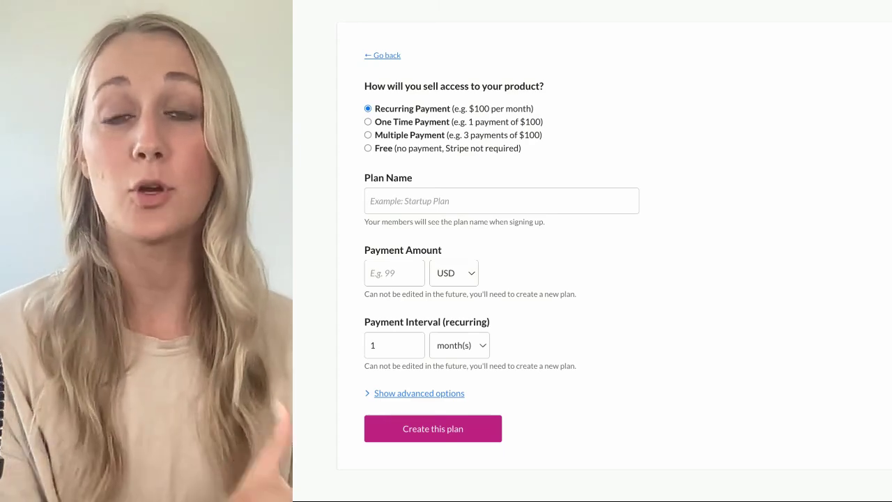
Name the new plan 'Online Course Example'.
{"action": "left_click", "coordinate": [524, 123]}
{"action": "left_click", "coordinate": [508, 201]}
{"action": "type", "text": "O"}
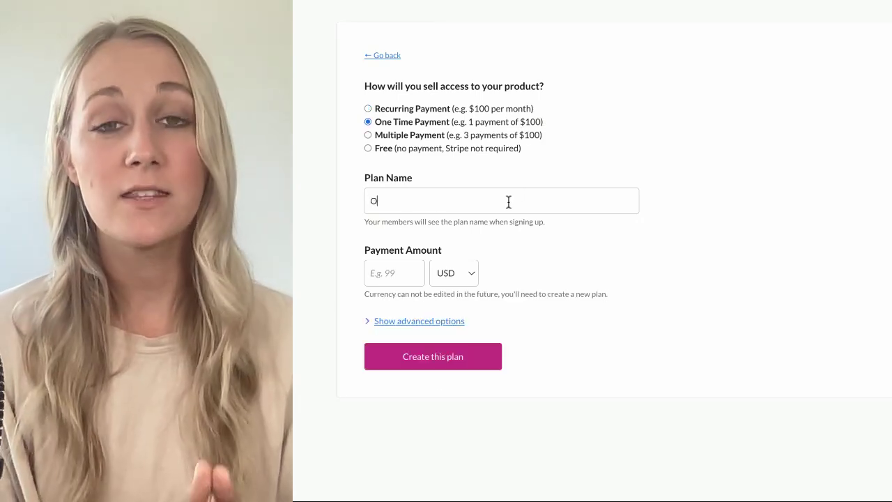
{"action": "type", "text": "nline Course E"}
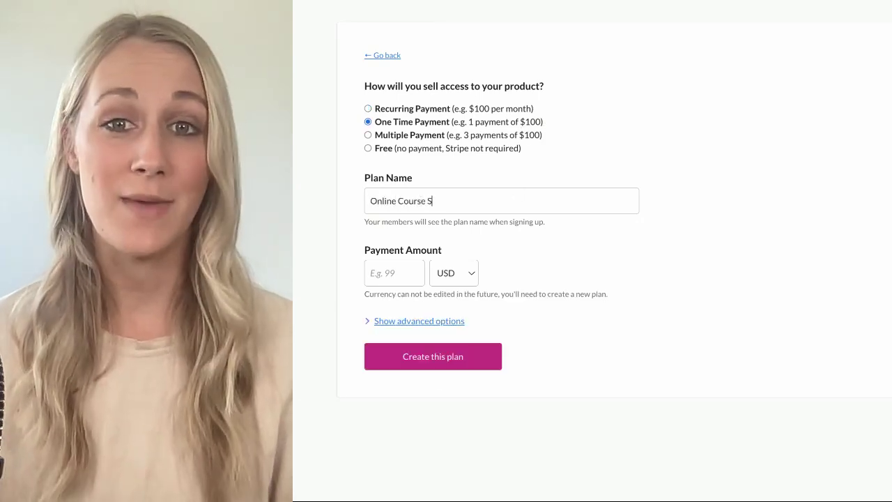
{"action": "type", "text": "xample"}
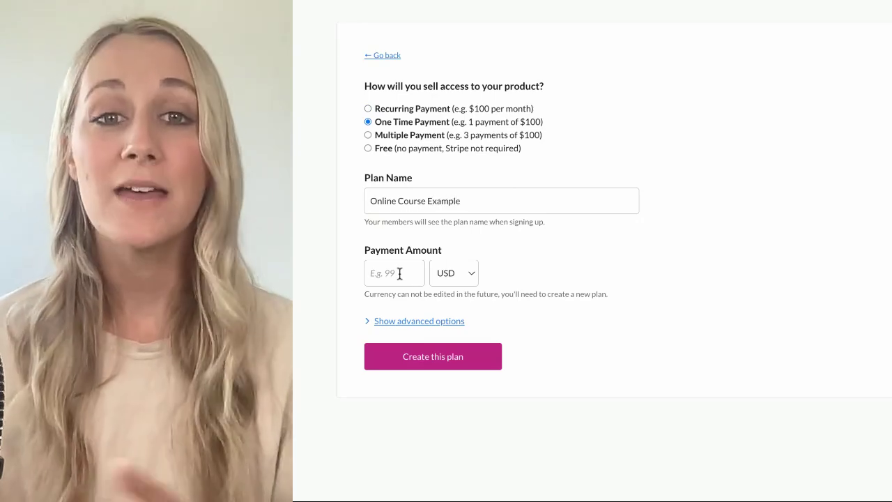
{"action": "left_click", "coordinate": [400, 273]}
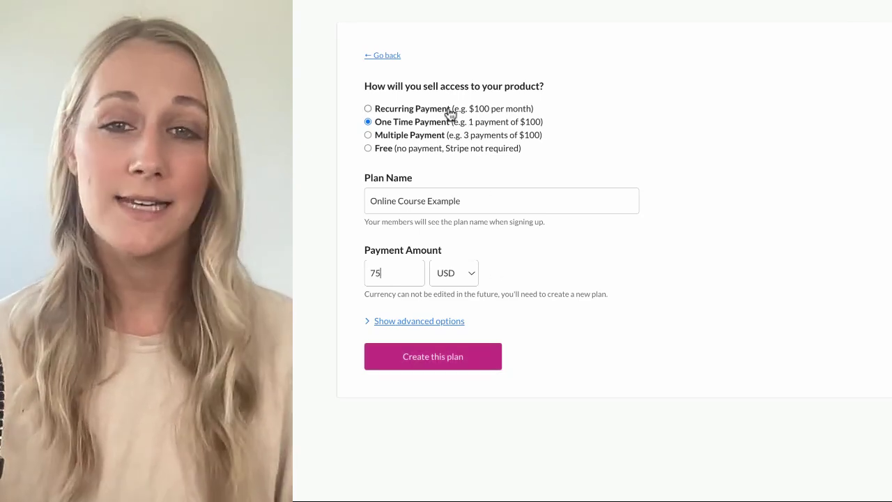
Make it a recurring payment of 25 USD, previewing the multiple-payment and free options.
{"action": "left_click", "coordinate": [450, 112]}
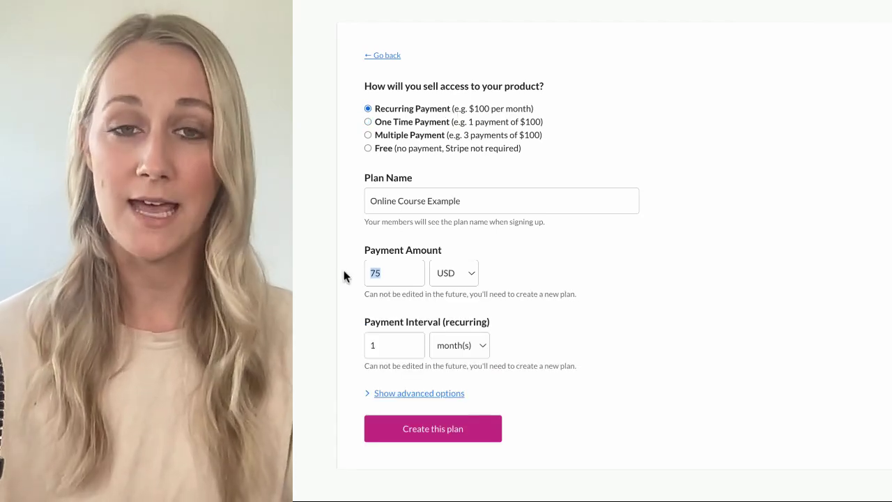
{"action": "type", "text": "25"}
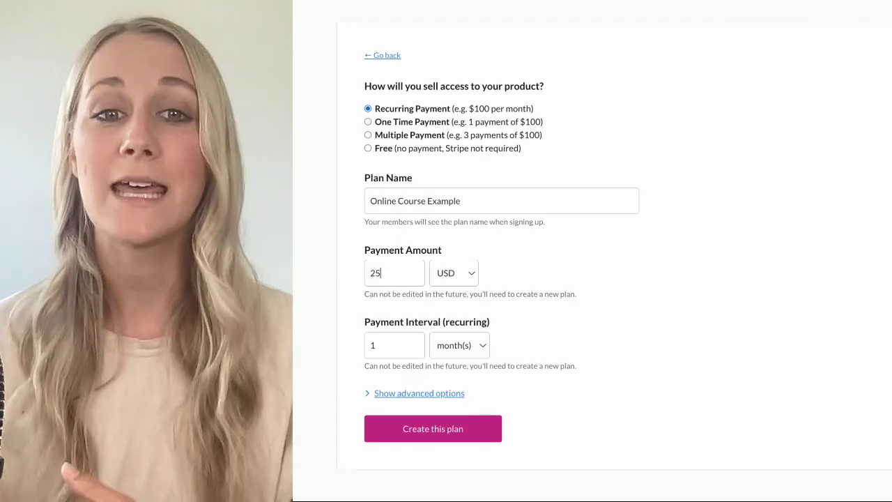
{"action": "left_click", "coordinate": [368, 136]}
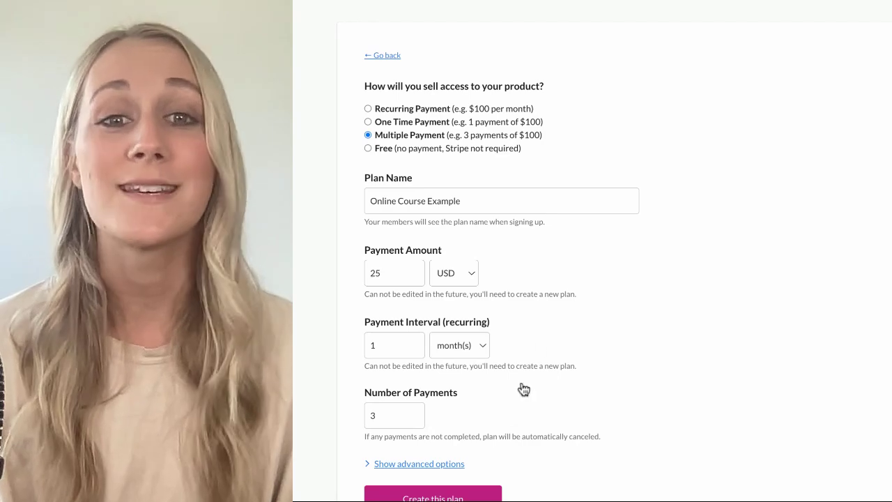
{"action": "left_click", "coordinate": [437, 153]}
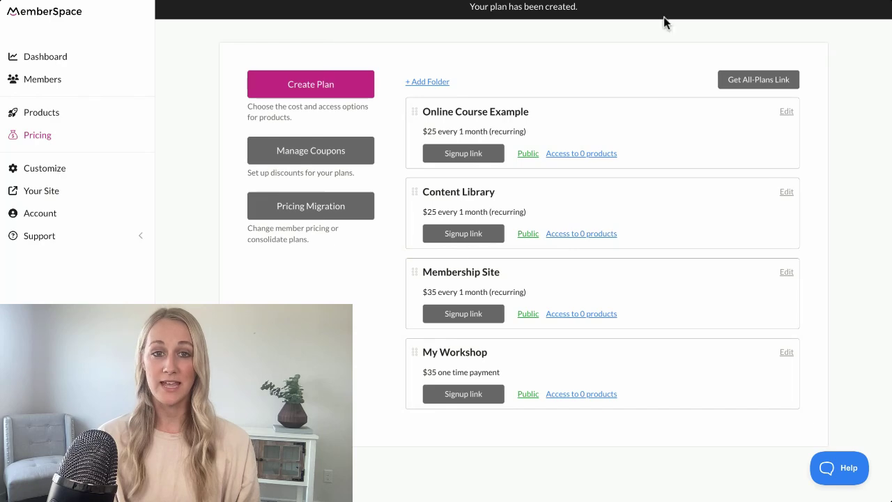
Copy the Online Course Example signup link and open the demo site's sign-up form.
{"action": "left_click", "coordinate": [482, 161]}
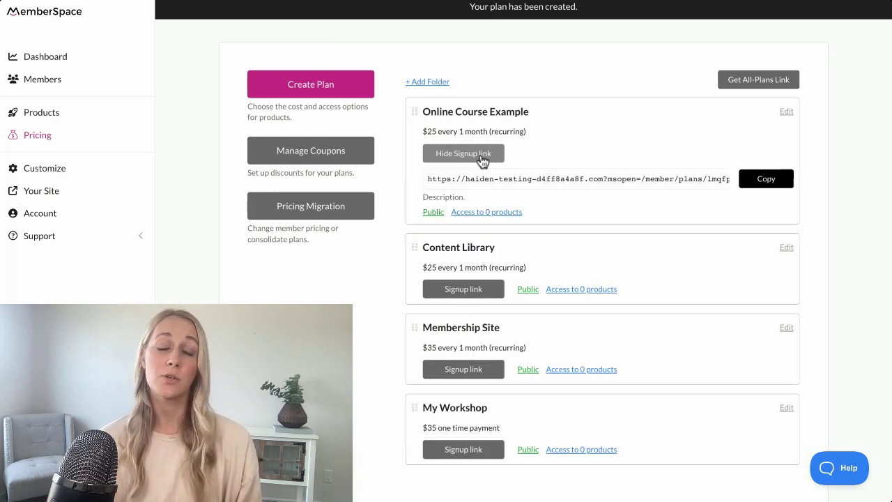
{"action": "left_click", "coordinate": [760, 183]}
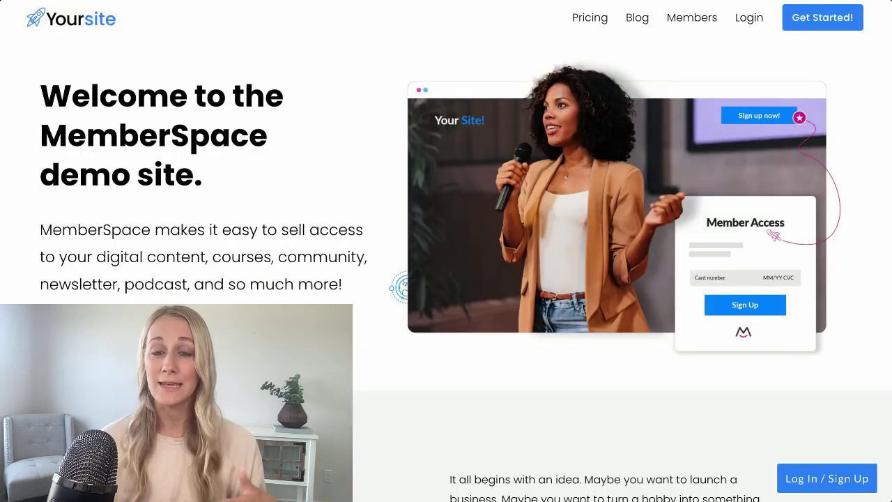
{"action": "left_click", "coordinate": [833, 23]}
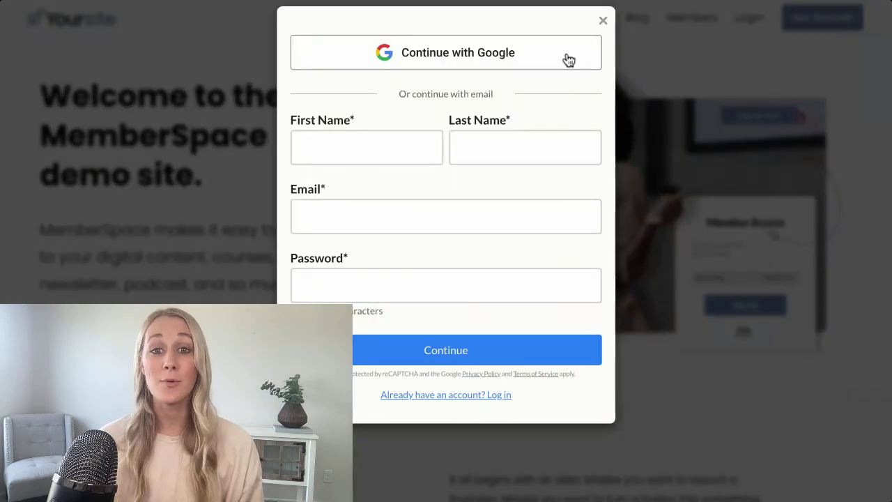